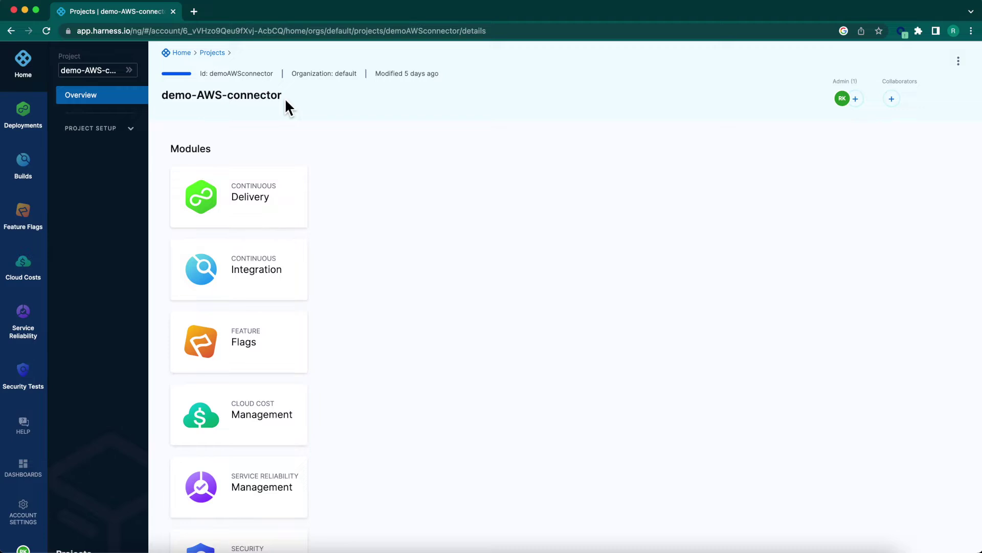
Open the Continuous Delivery module card on the demo-AWS-connector project overview.
{"action": "left_click", "coordinate": [263, 205]}
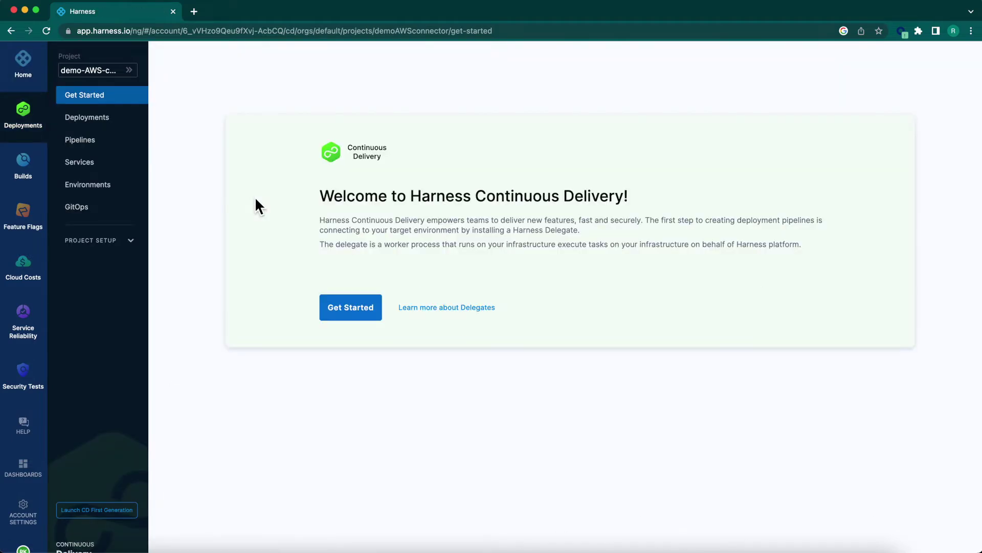
Go to Project Setup's Connectors list and start a new connector.
{"action": "left_click", "coordinate": [146, 234]}
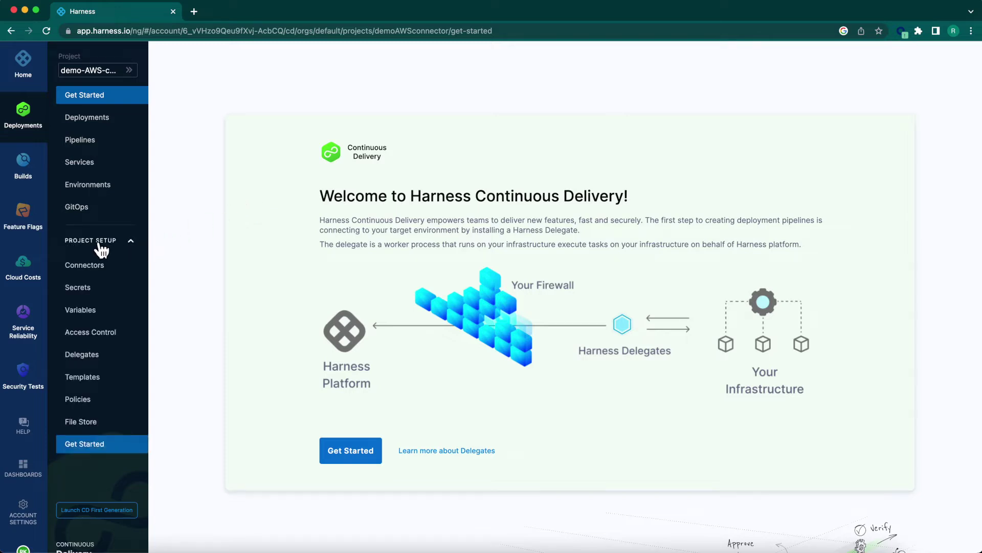
{"action": "left_click", "coordinate": [85, 265]}
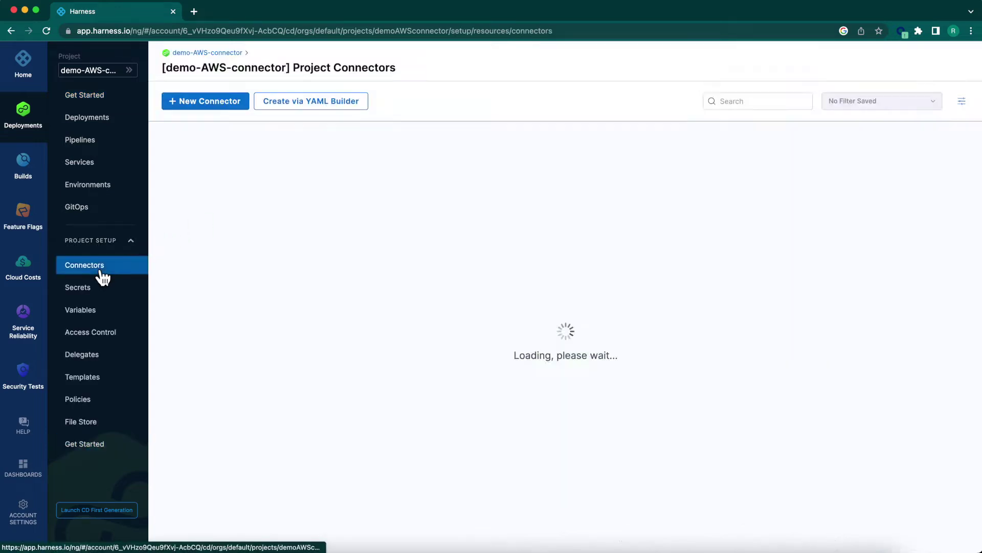
{"action": "left_click", "coordinate": [230, 107]}
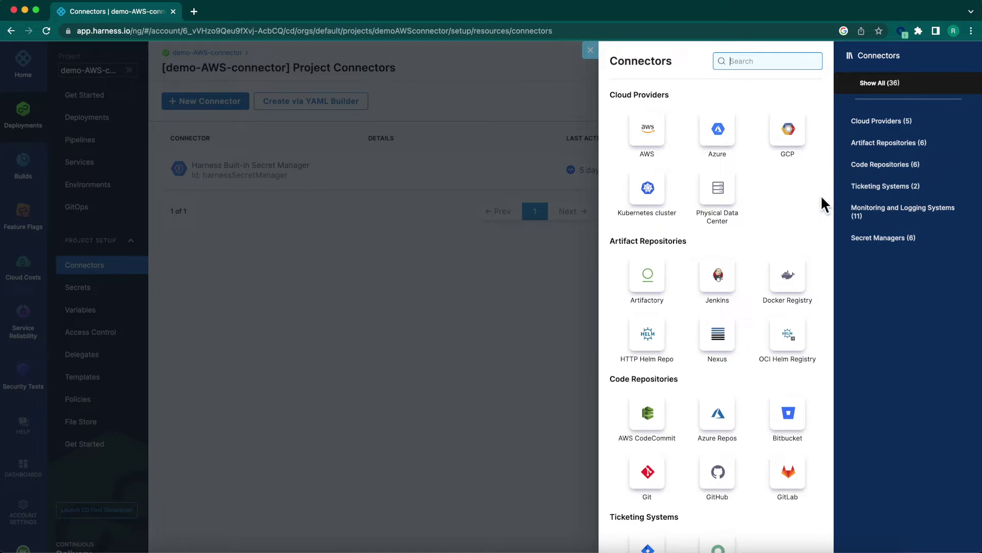
Choose the AWS connector type, name it AWS-connector-hc, and continue to credentials.
{"action": "left_click", "coordinate": [658, 142]}
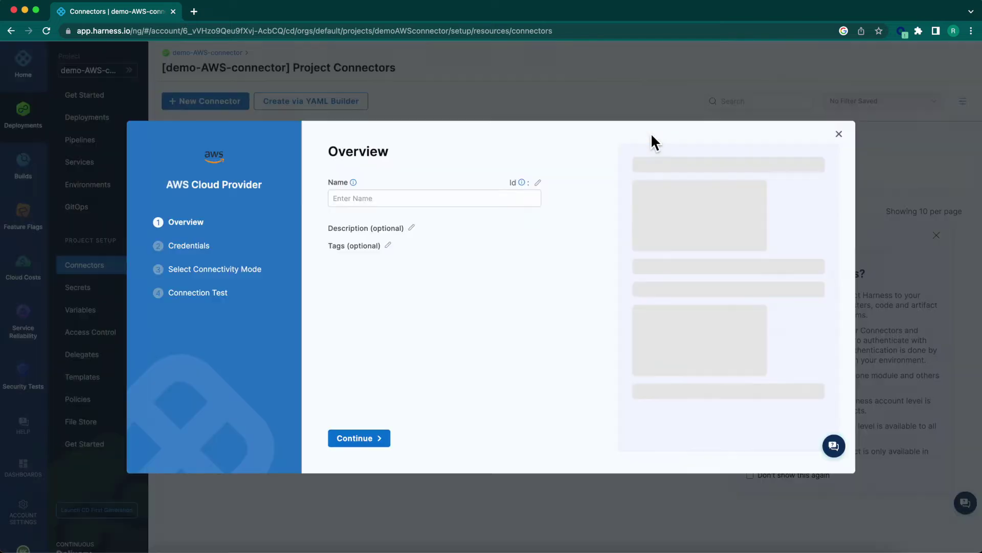
{"action": "left_click", "coordinate": [379, 202]}
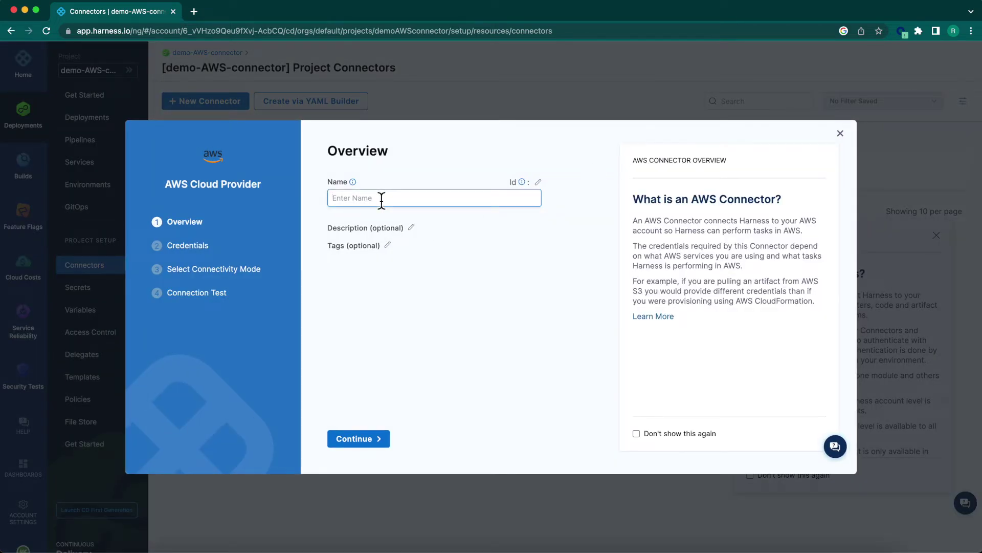
{"action": "type", "text": "AWS"}
{"action": "type", "text": "-connector"}
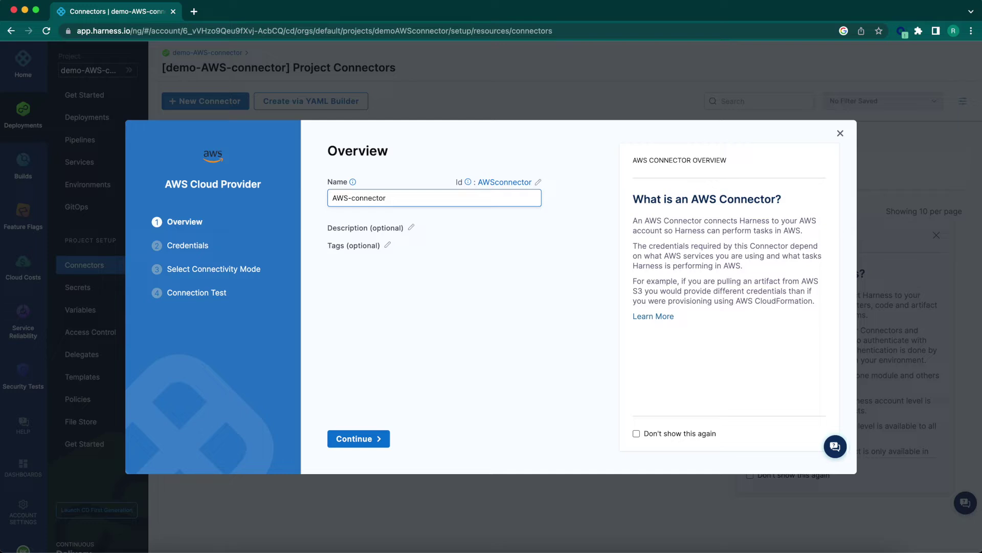
{"action": "type", "text": "-hc"}
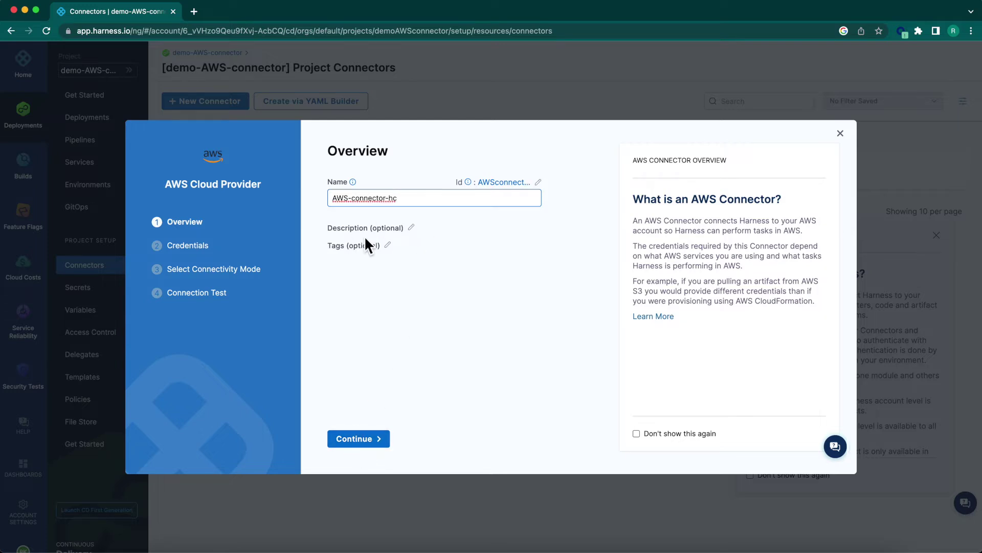
{"action": "left_click", "coordinate": [359, 438]}
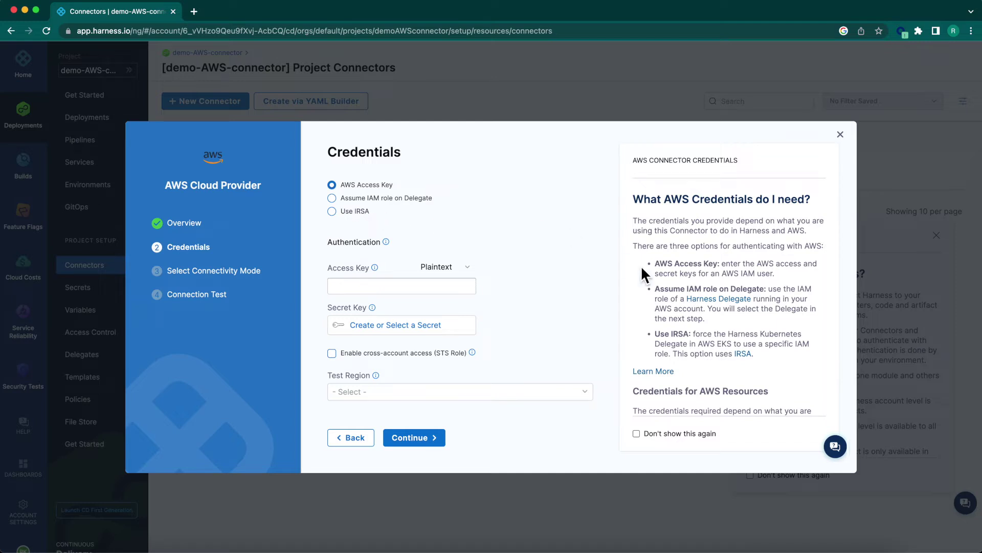
{"action": "scroll", "coordinate": [690, 320], "scroll_direction": "down", "scroll_amount": 4}
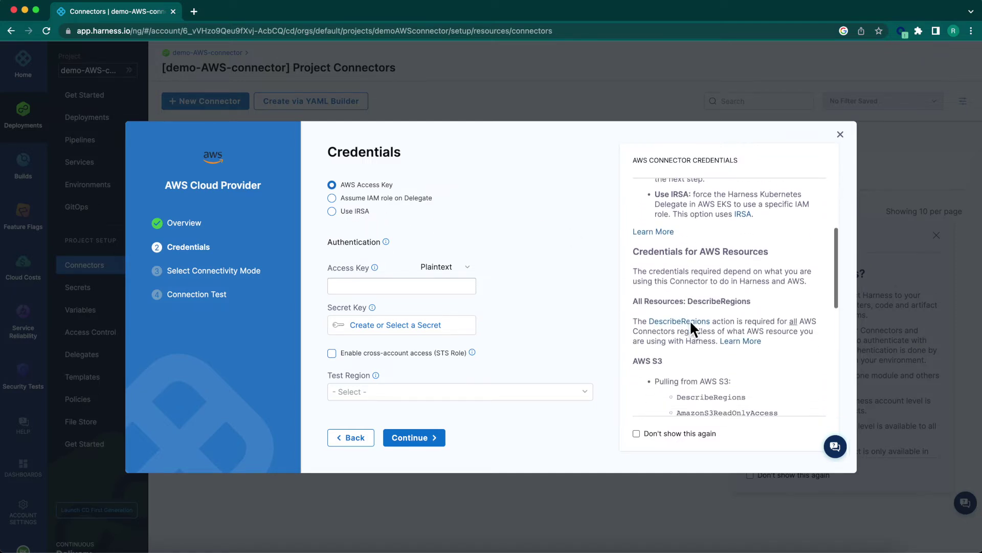
{"action": "scroll", "coordinate": [690, 320], "scroll_direction": "down", "scroll_amount": 5}
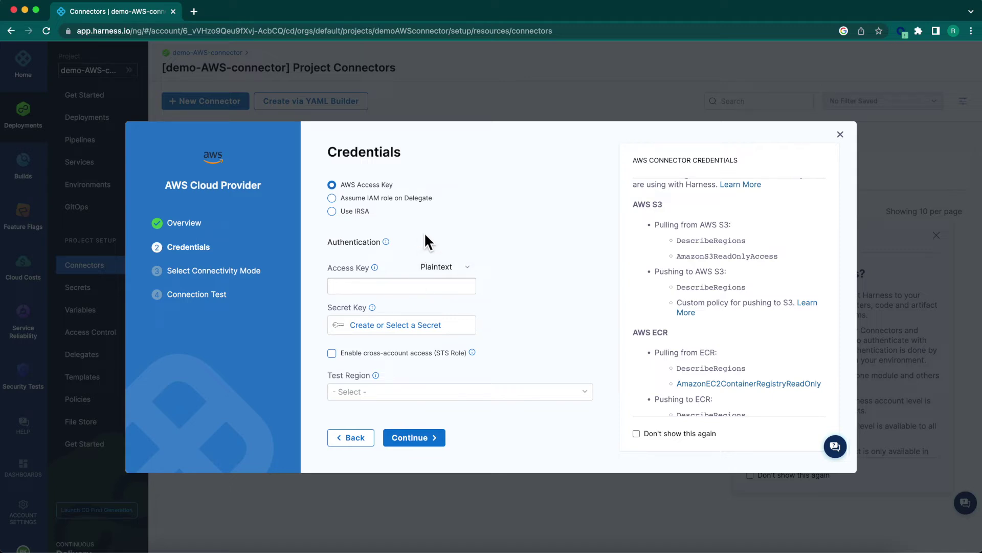
Paste the AWS access key ID into the Access Key field, then open the Secret Key picker.
{"action": "left_click", "coordinate": [397, 287]}
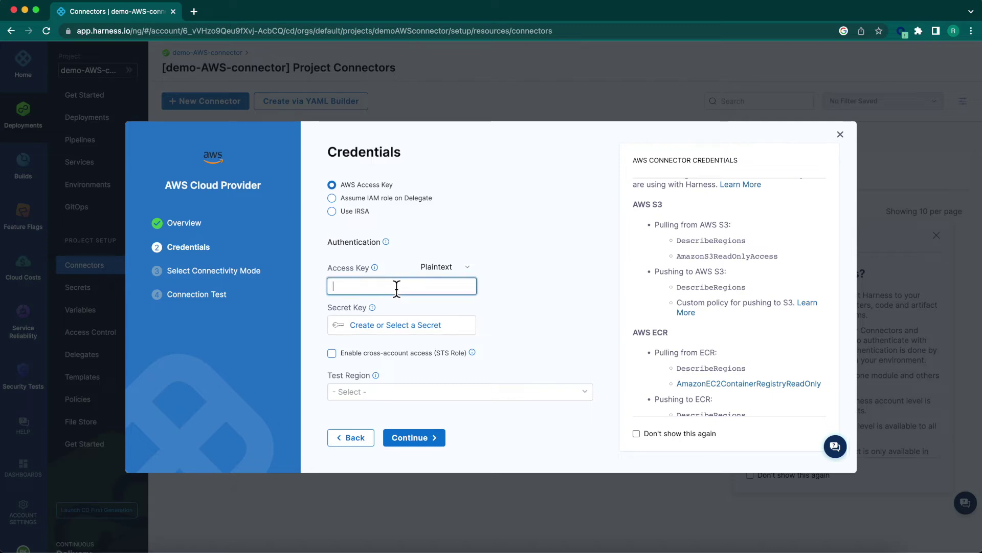
{"action": "key", "text": "super+v"}
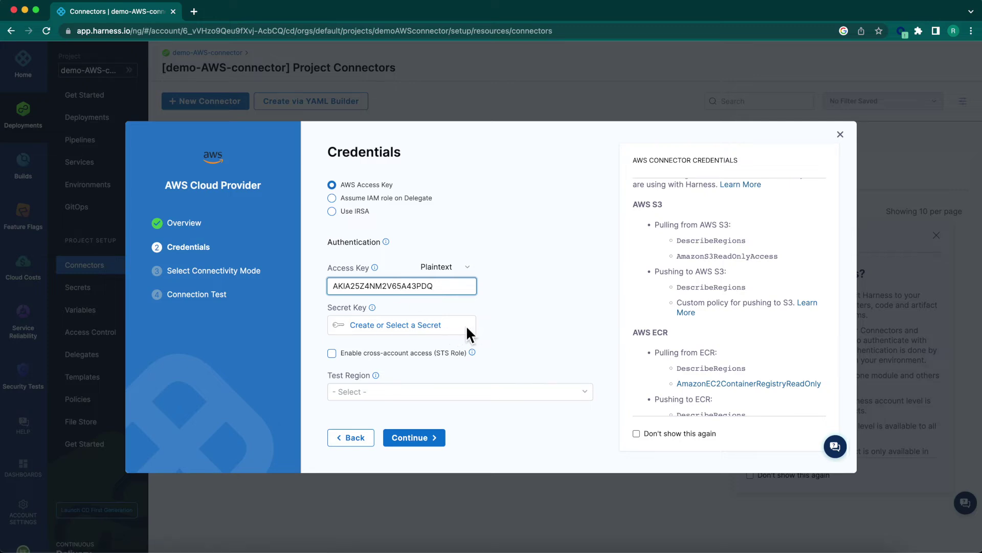
{"action": "left_click", "coordinate": [441, 329]}
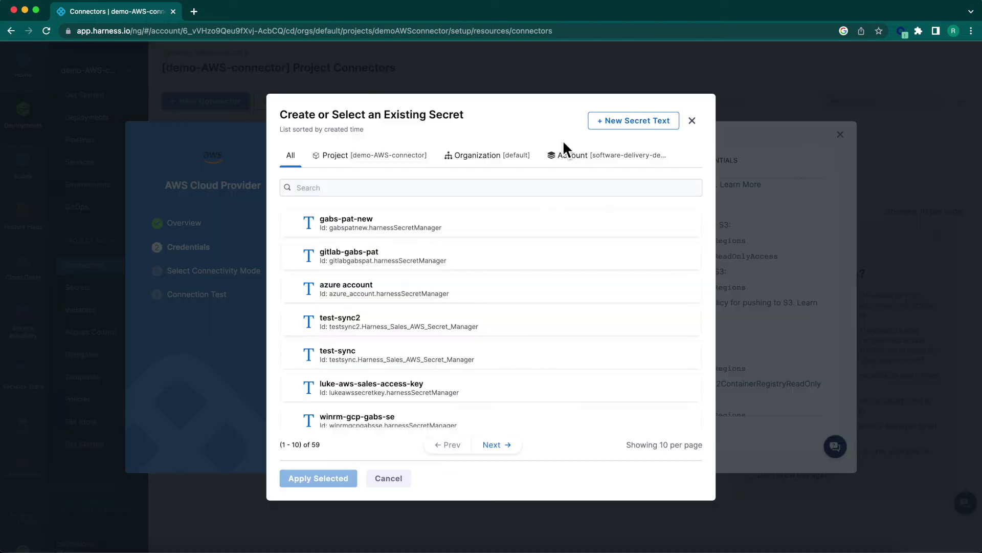
Save a new secret text aws-secret-hc holding the pasted AWS secret key.
{"action": "left_click", "coordinate": [634, 121]}
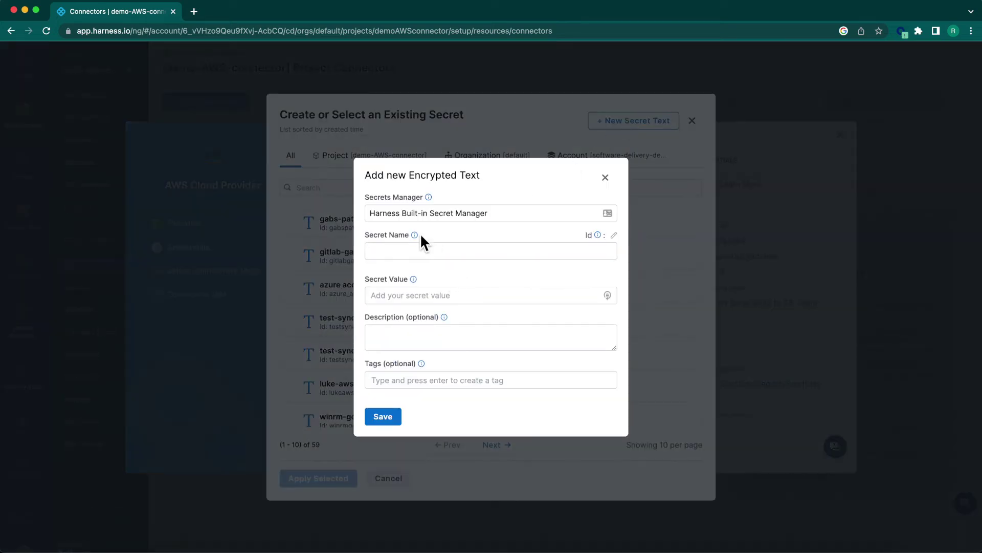
{"action": "left_click", "coordinate": [418, 251]}
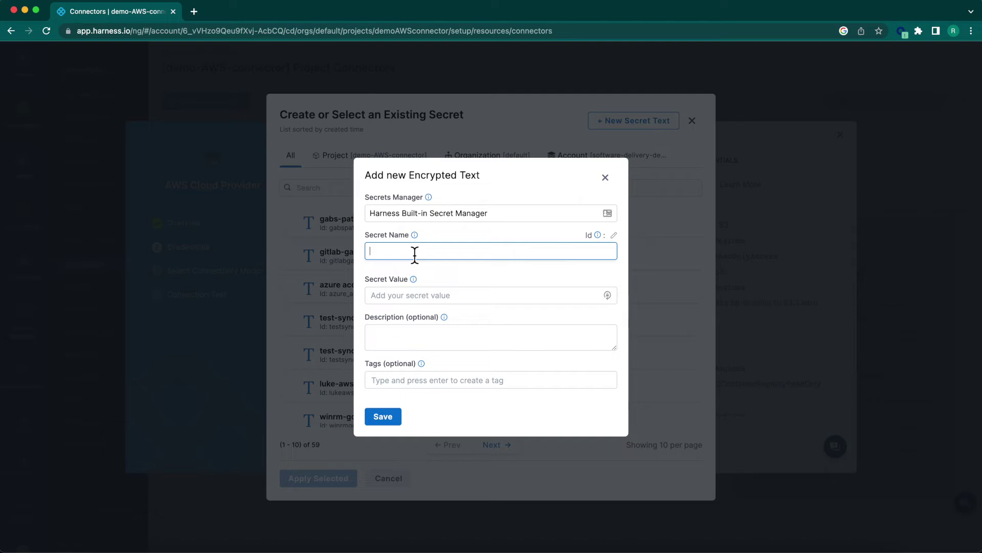
{"action": "type", "text": "aws-"}
{"action": "type", "text": "sec"}
{"action": "type", "text": "ret-hc"}
{"action": "left_click", "coordinate": [394, 295]}
{"action": "left_click", "coordinate": [395, 298]}
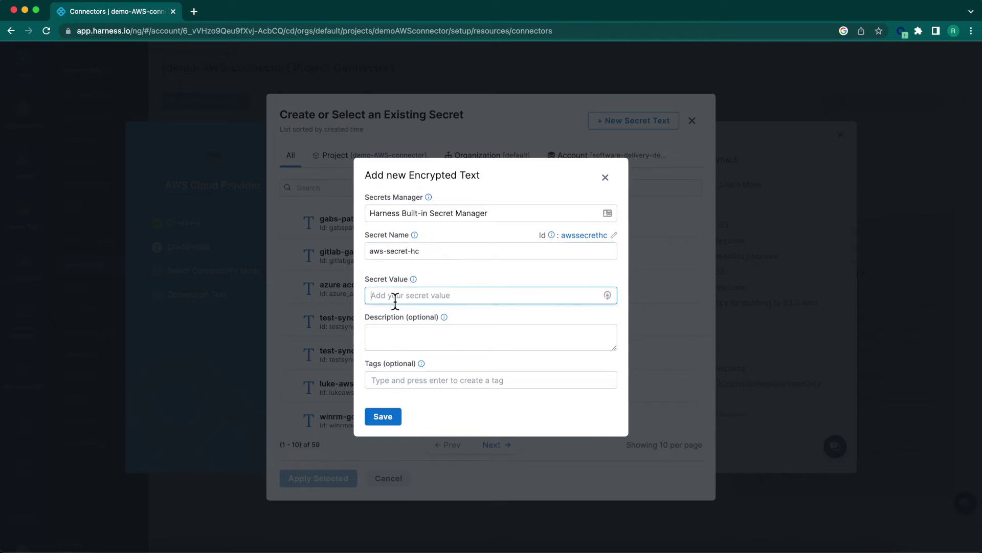
{"action": "key", "text": "super+v"}
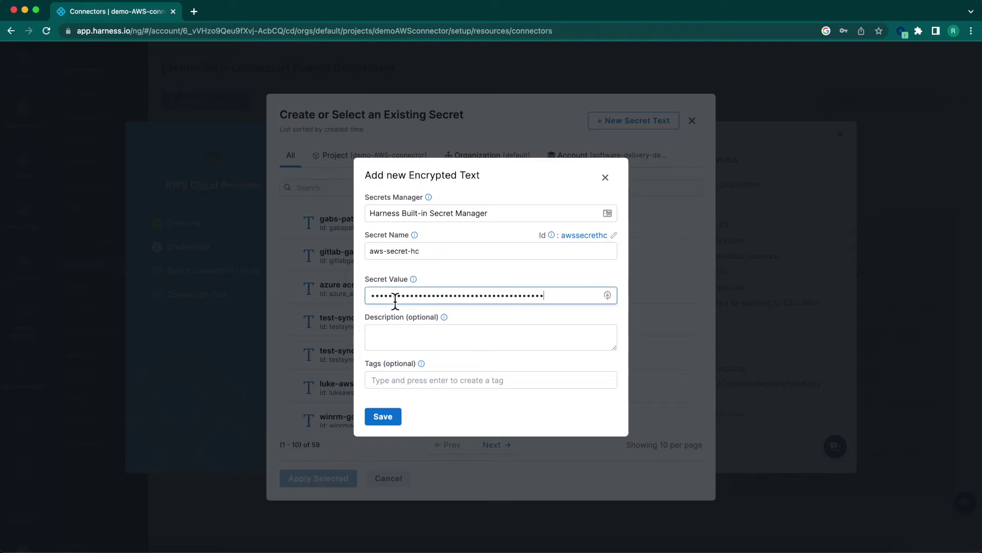
{"action": "left_click", "coordinate": [421, 338]}
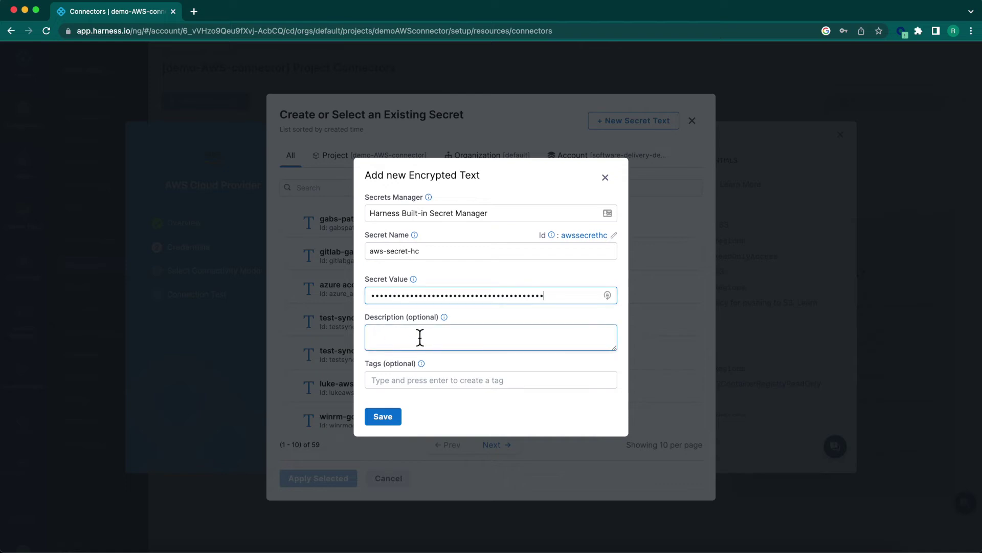
{"action": "left_click", "coordinate": [376, 380]}
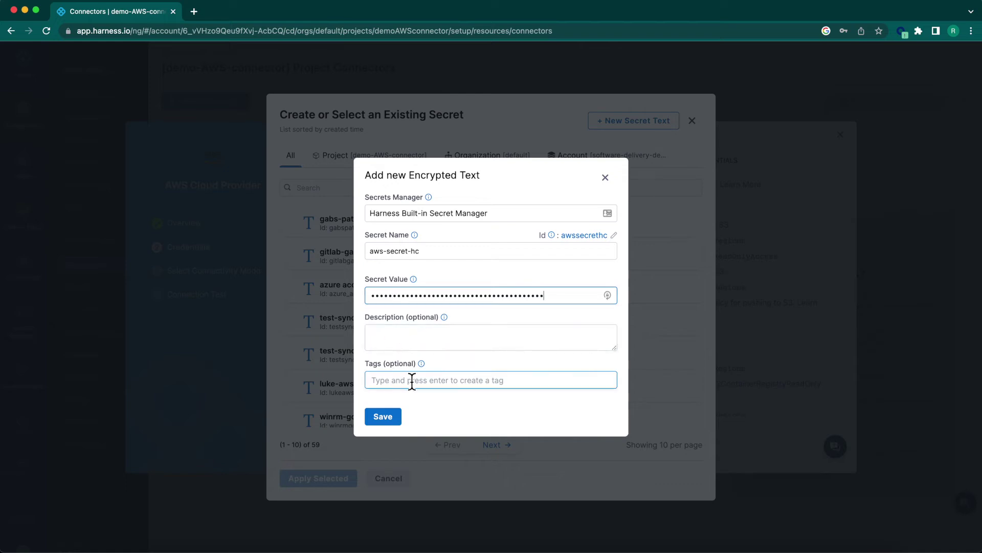
{"action": "left_click", "coordinate": [383, 416]}
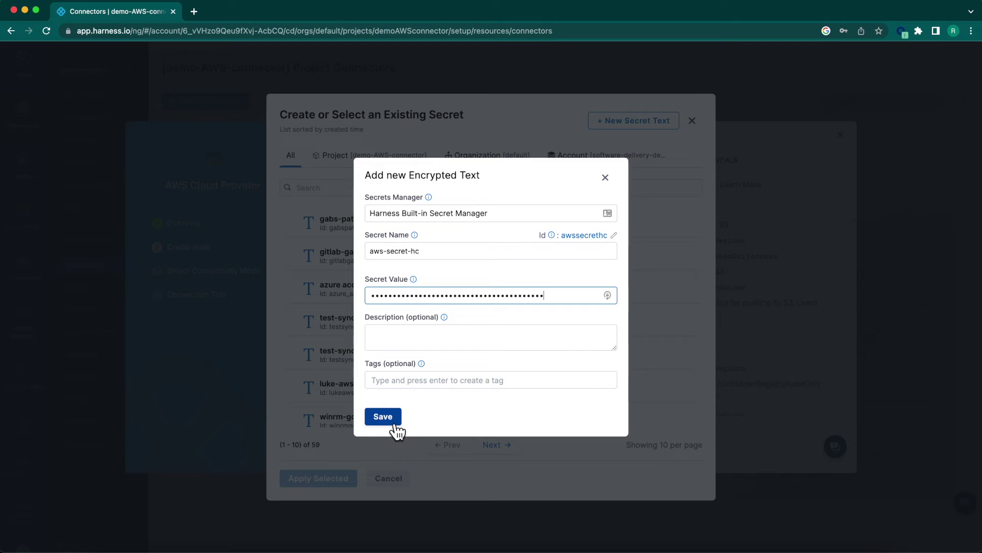
{"action": "left_click", "coordinate": [383, 416]}
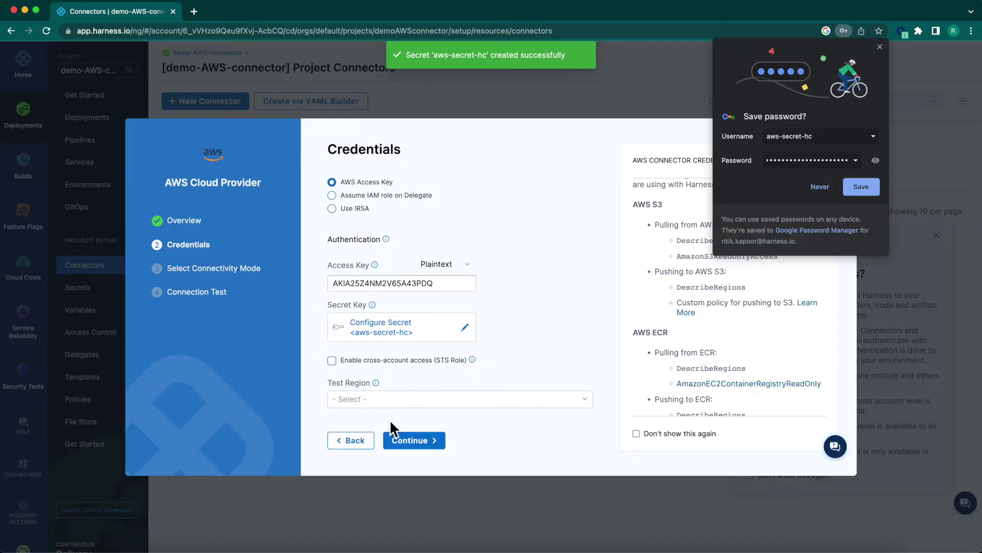
Dismiss Chrome's password prompt, finish credentials, and select Harness Delegate connectivity.
{"action": "left_click", "coordinate": [881, 47]}
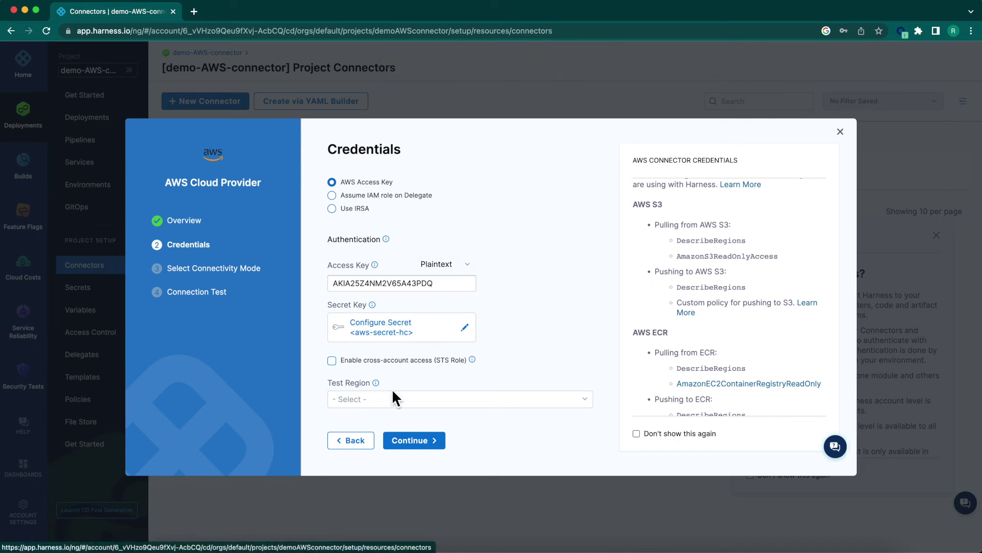
{"action": "left_click", "coordinate": [415, 441]}
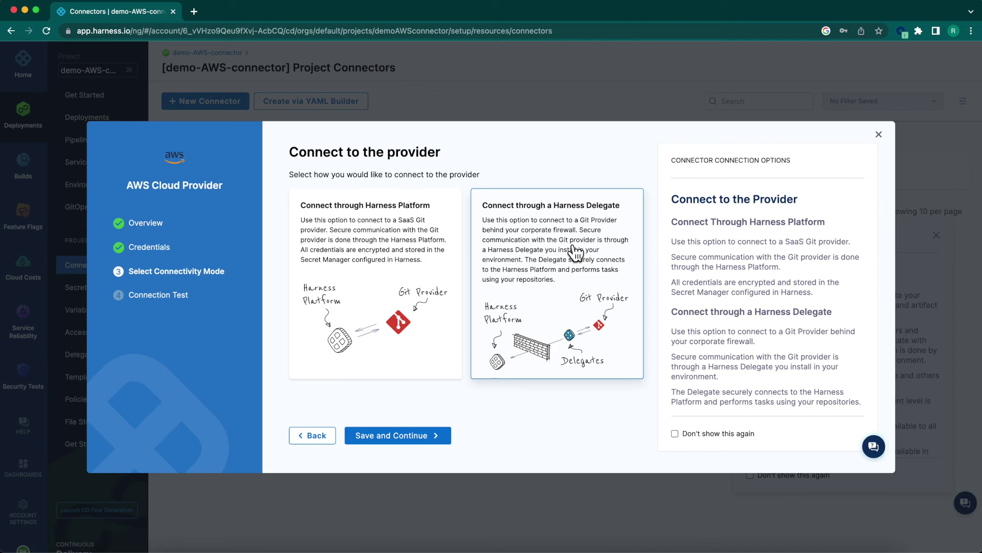
{"action": "left_click", "coordinate": [575, 252]}
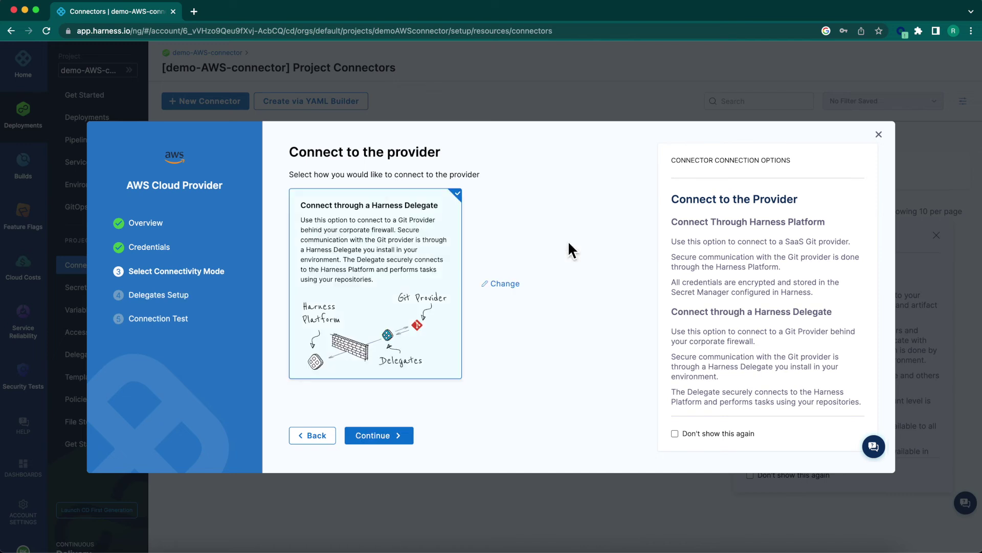
Use any available Delegate and save AWS-connector-hc, passing its connection test.
{"action": "left_click", "coordinate": [374, 435]}
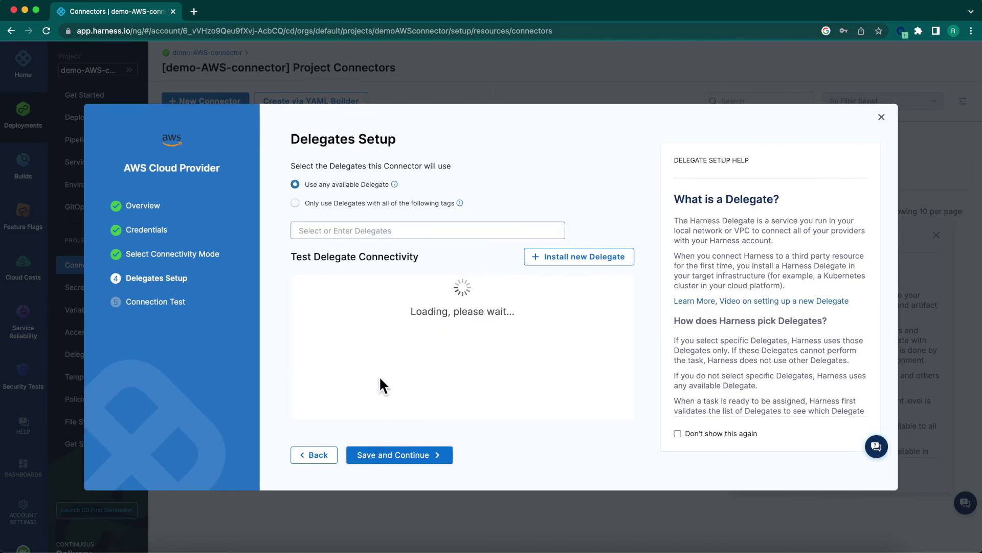
{"action": "left_click", "coordinate": [419, 458]}
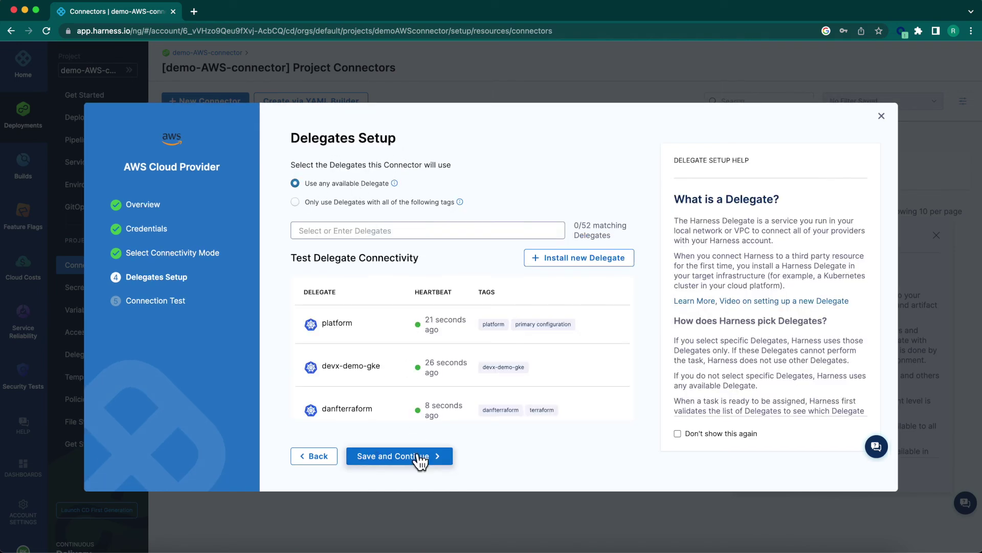
{"action": "left_click", "coordinate": [415, 456]}
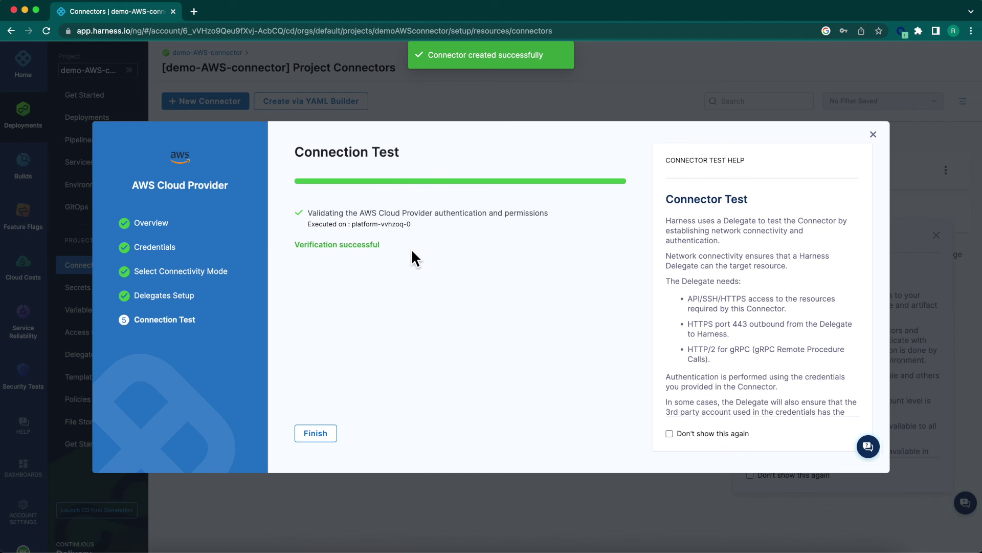
{"action": "left_click", "coordinate": [315, 433]}
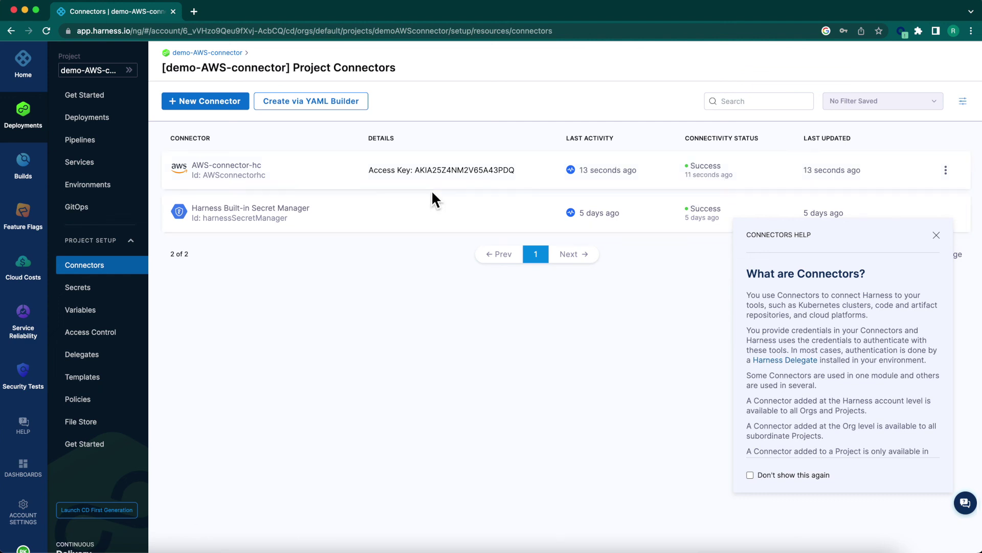
Close the Connectors help panel beside the project connectors list.
{"action": "left_click", "coordinate": [936, 235]}
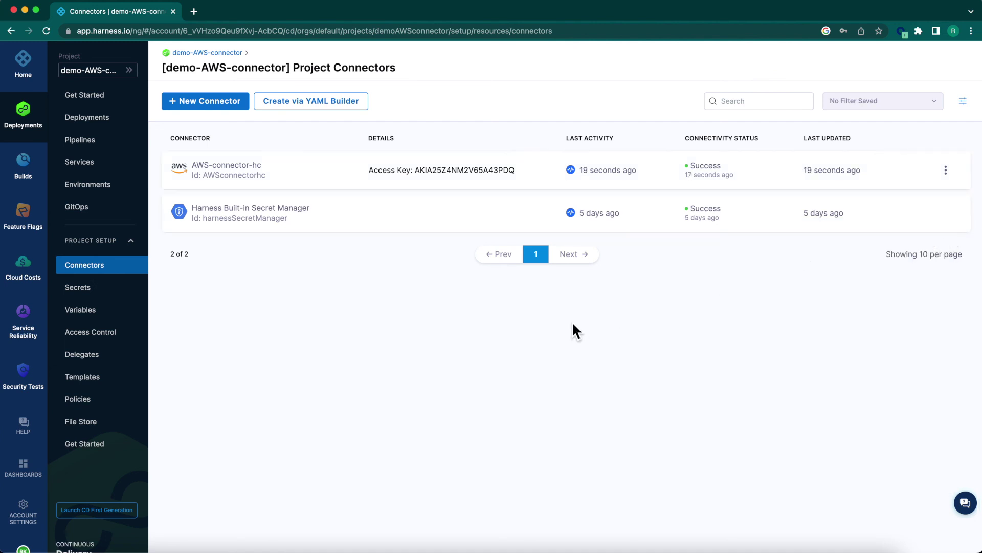